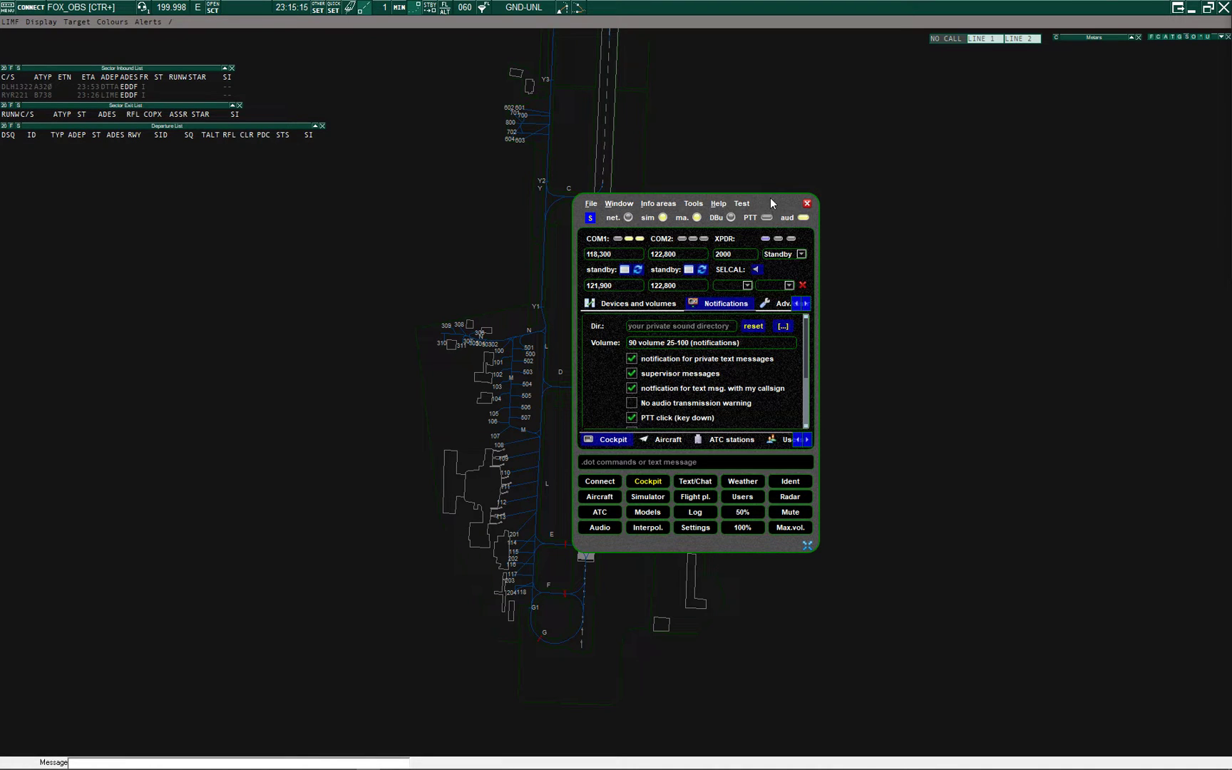
Step: In the enlarged connection panel, choose GERMANY-1 Frankfurt, then switch to the empty Other servers list
{"action": "left_click", "coordinate": [601, 483]}
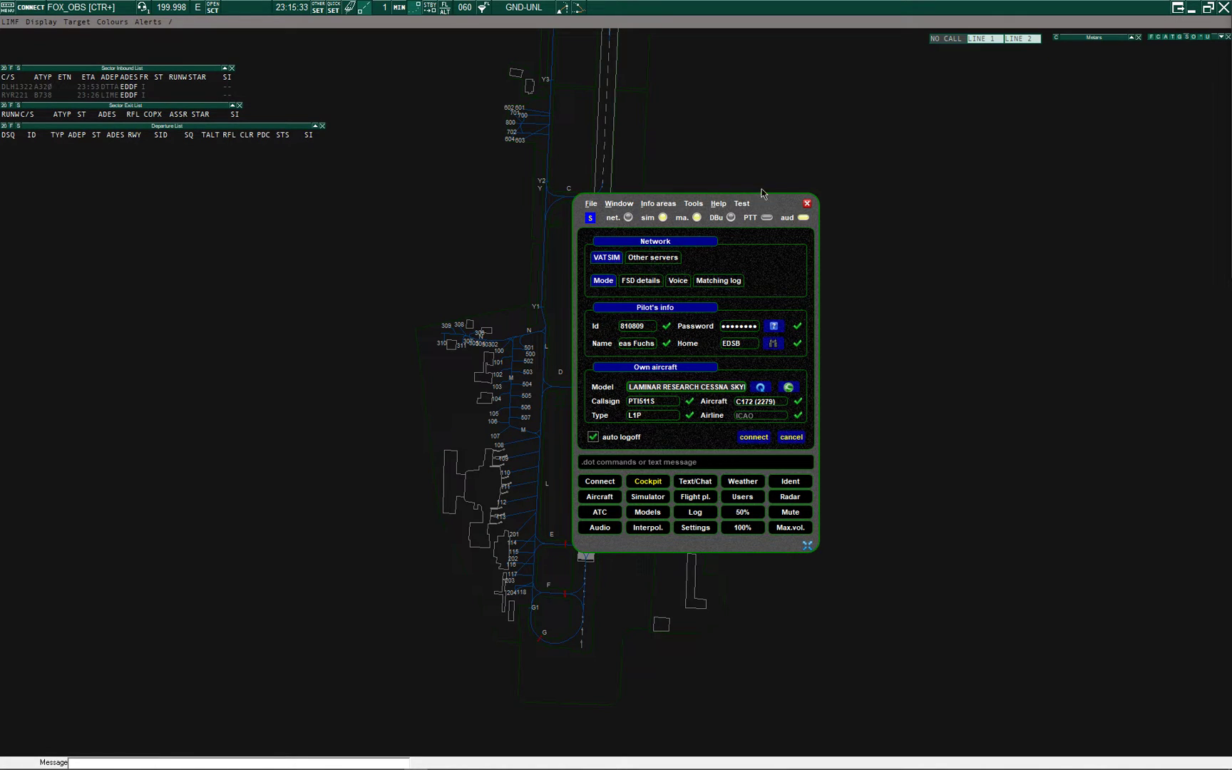
{"action": "left_click", "coordinate": [807, 547]}
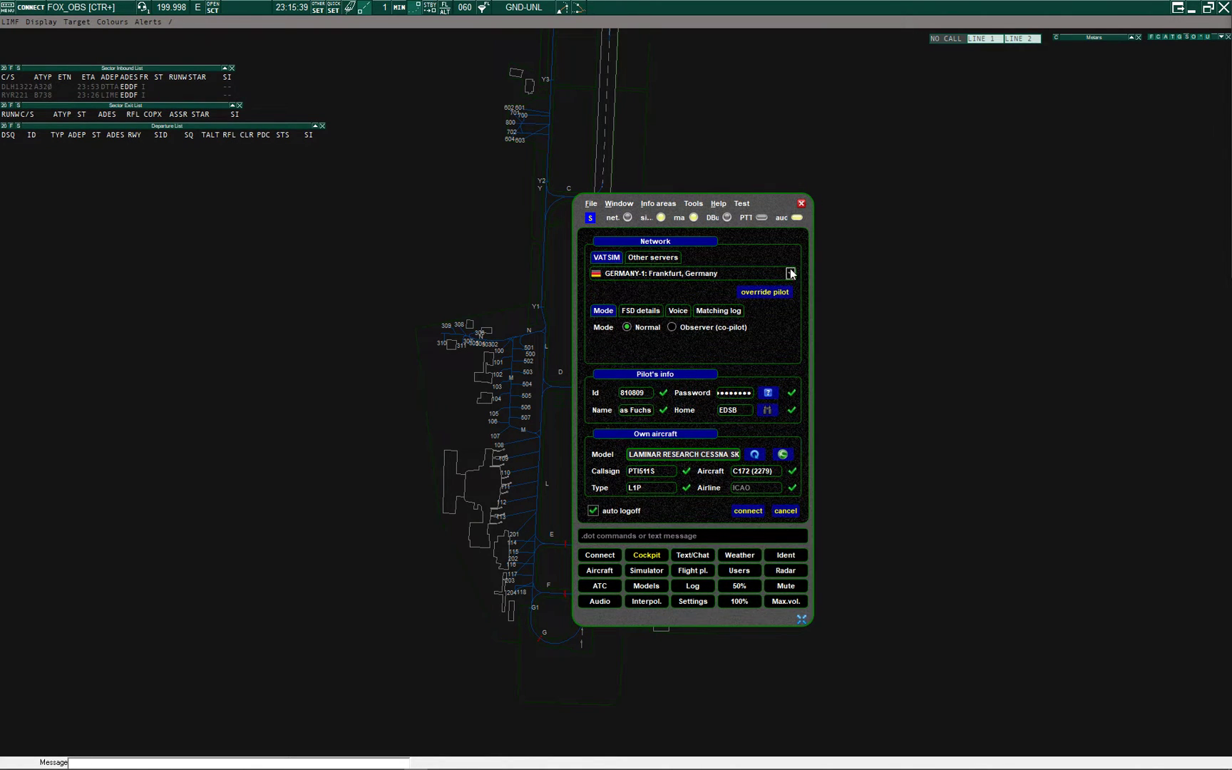
{"action": "left_click", "coordinate": [790, 274]}
{"action": "left_click", "coordinate": [726, 281]}
{"action": "left_click", "coordinate": [649, 259]}
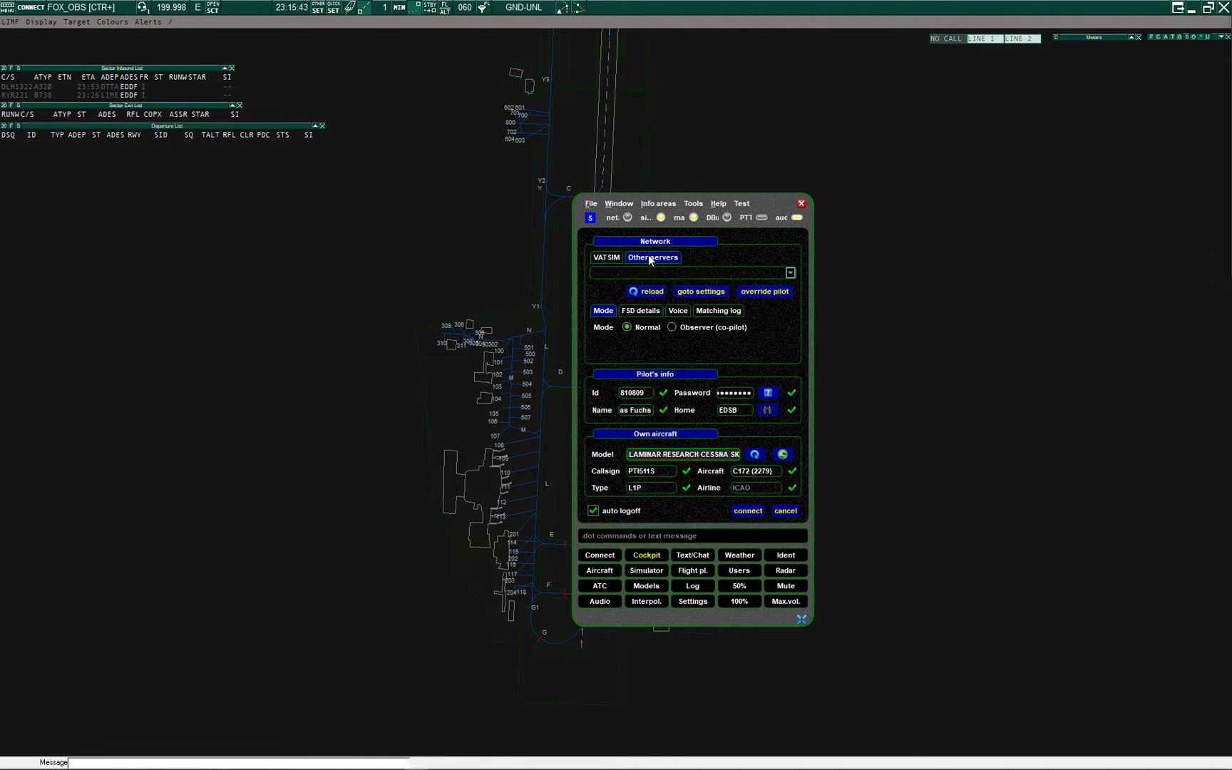
Step: Add and select a server named 'Tower View' at localhost port 6809, with login id and password
{"action": "left_click", "coordinate": [701, 293]}
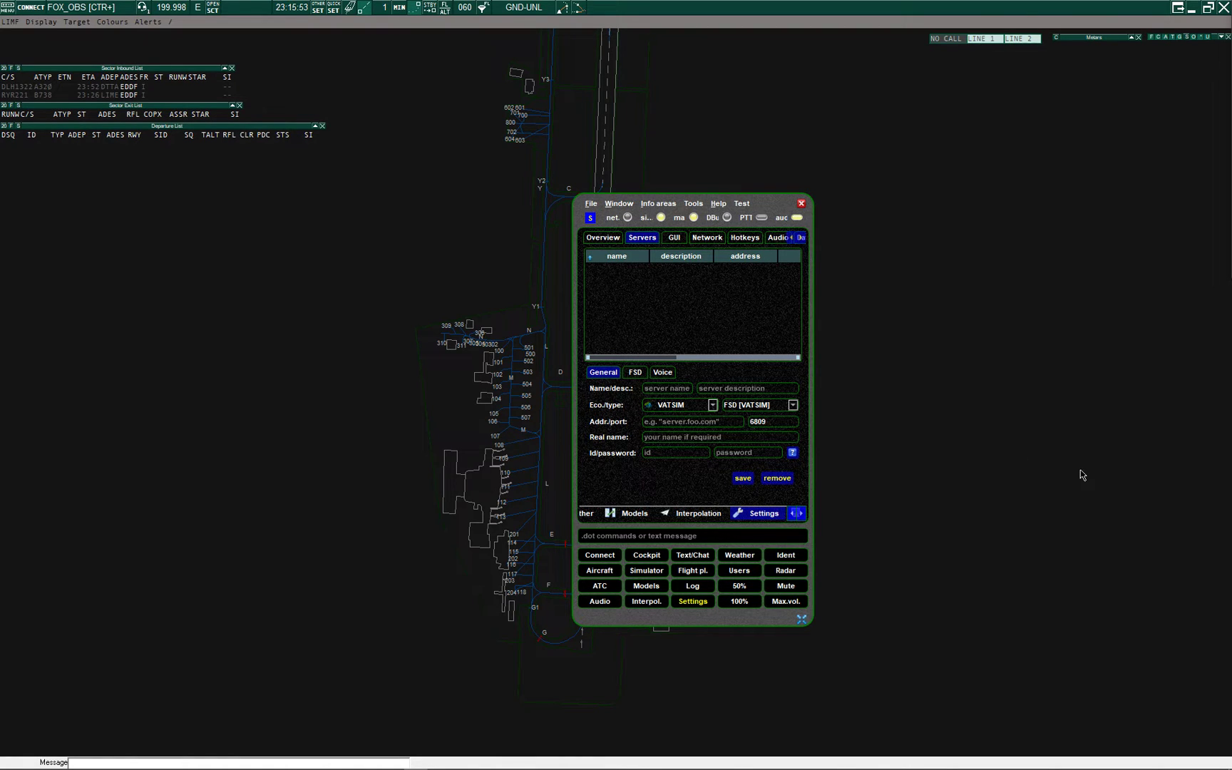
{"action": "type", "text": "Tower View"}
{"action": "key", "text": "Tab"}
{"action": "type", "text": "Tower View"}
{"action": "type", "text": "loc"}
{"action": "type", "text": "al"}
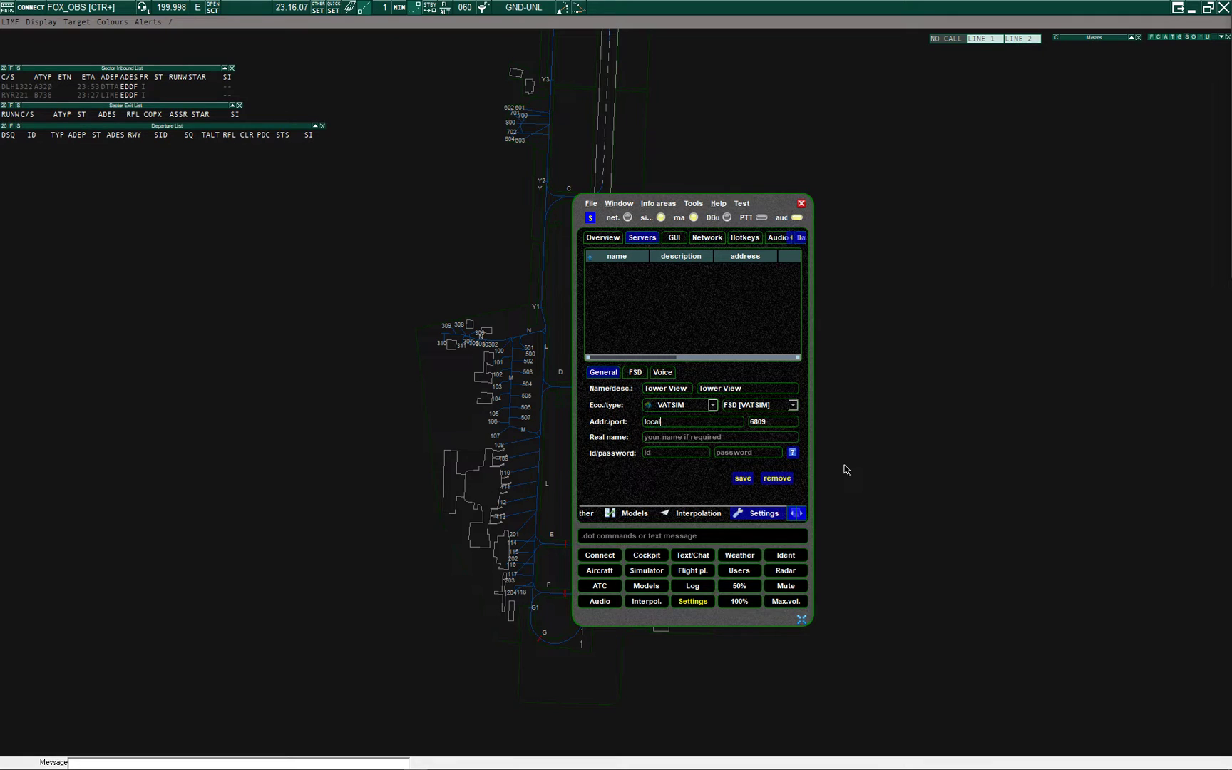
{"action": "type", "text": "hos"}
{"action": "type", "text": "aa"}
{"action": "key", "text": "Tab"}
{"action": "type", "text": "aaaa"}
{"action": "left_click", "coordinate": [743, 478]}
{"action": "left_click", "coordinate": [660, 268]}
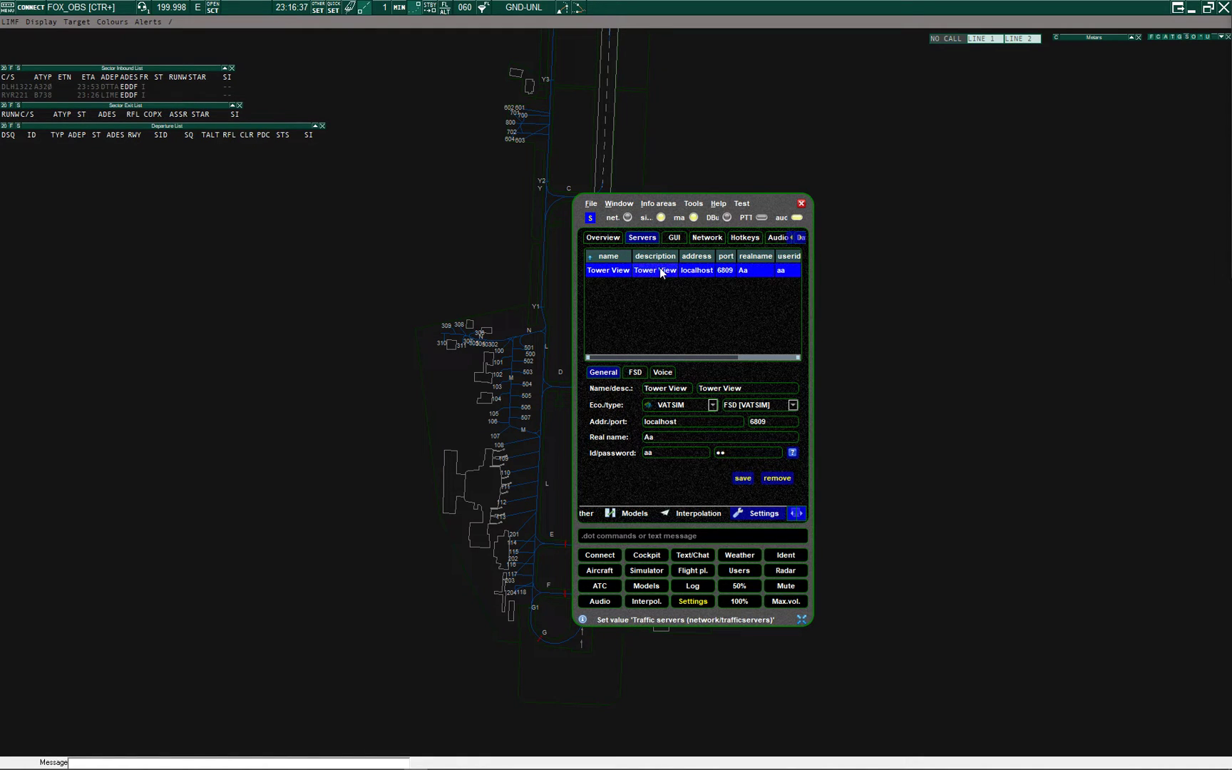
Step: Confirm Tower View is selected on the connection page, then bring the EuroScope radar forward
{"action": "left_click_drag", "start_coordinate": [760, 206], "coordinate": [780, 200]}
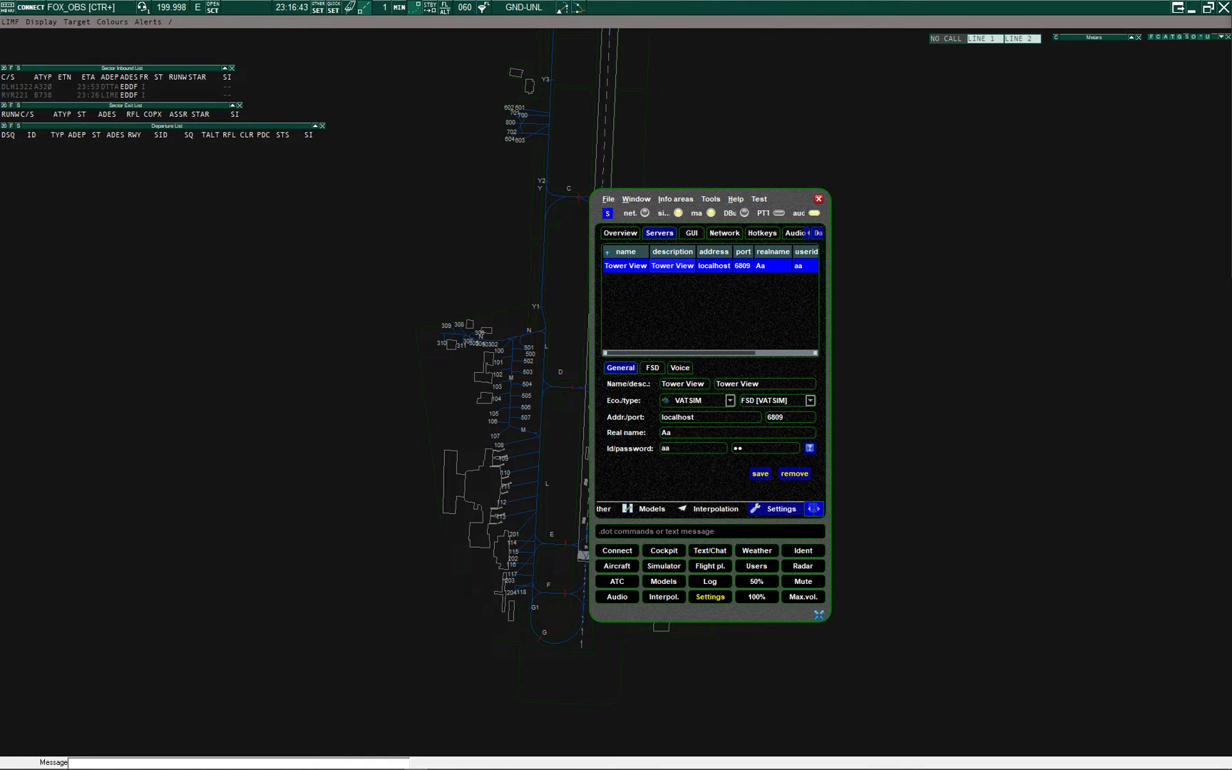
{"action": "left_click", "coordinate": [631, 237]}
{"action": "left_click", "coordinate": [657, 236]}
{"action": "left_click", "coordinate": [615, 553]}
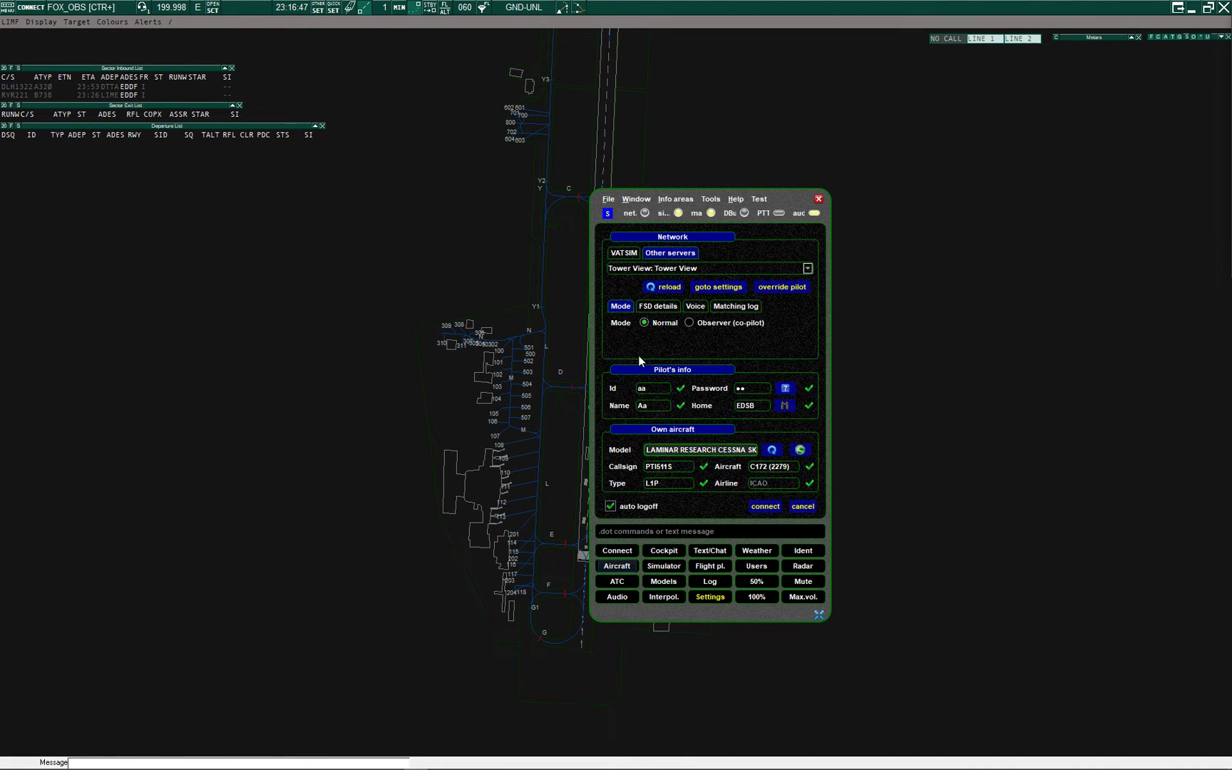
{"action": "left_click_drag", "start_coordinate": [782, 206], "coordinate": [806, 200]}
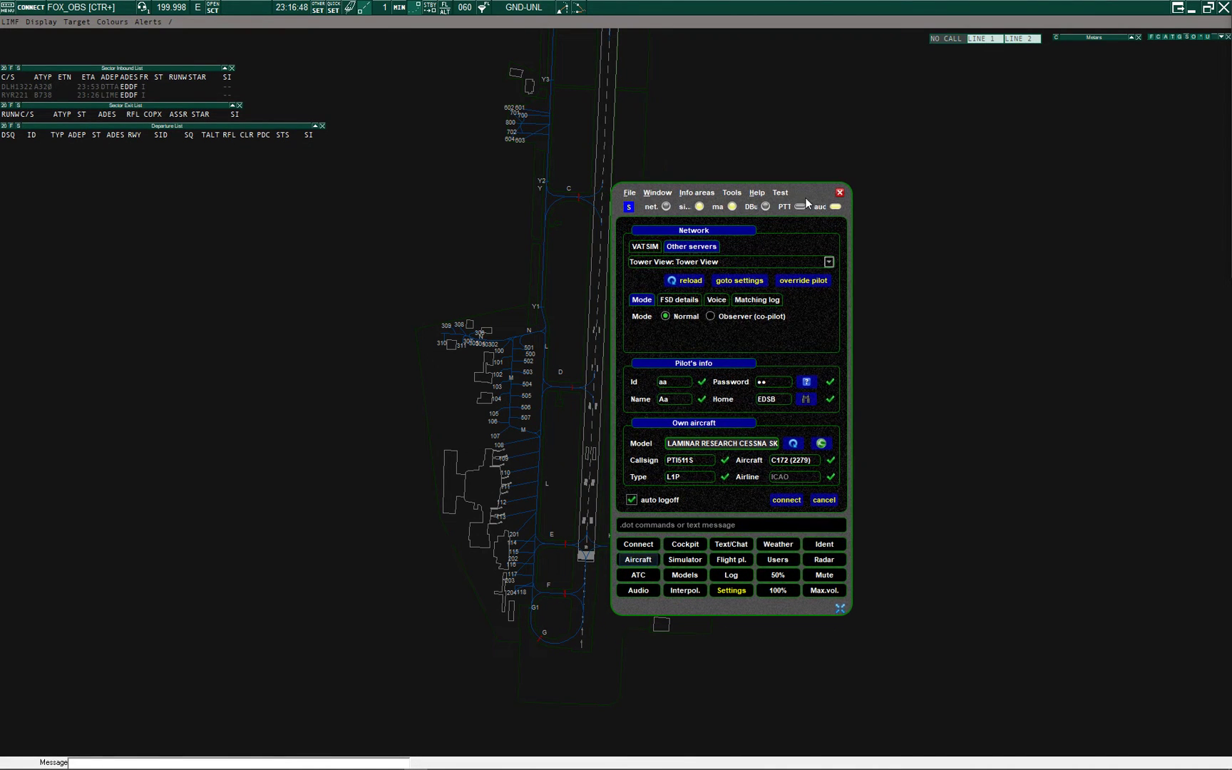
{"action": "left_click", "coordinate": [365, 255]}
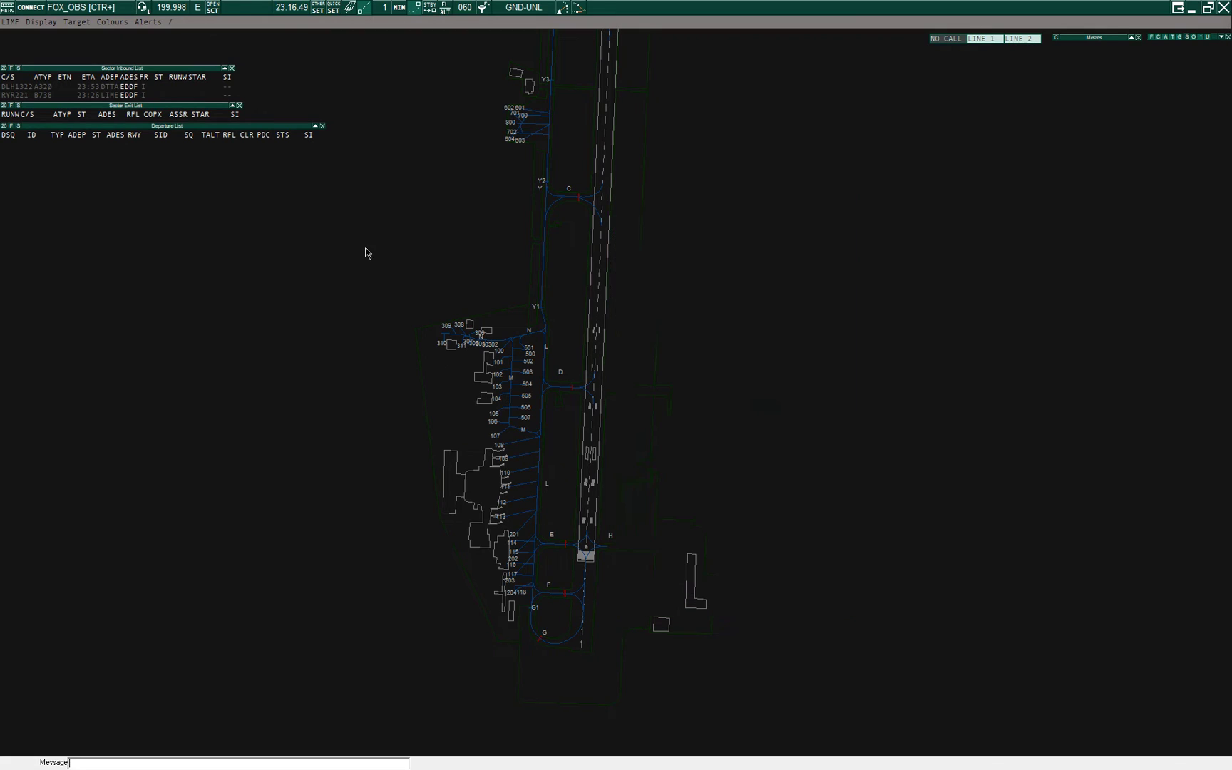
Step: Connect EuroScope to VATSIM as an observer and set the visibility point with .vis1
{"action": "left_click", "coordinate": [31, 8]}
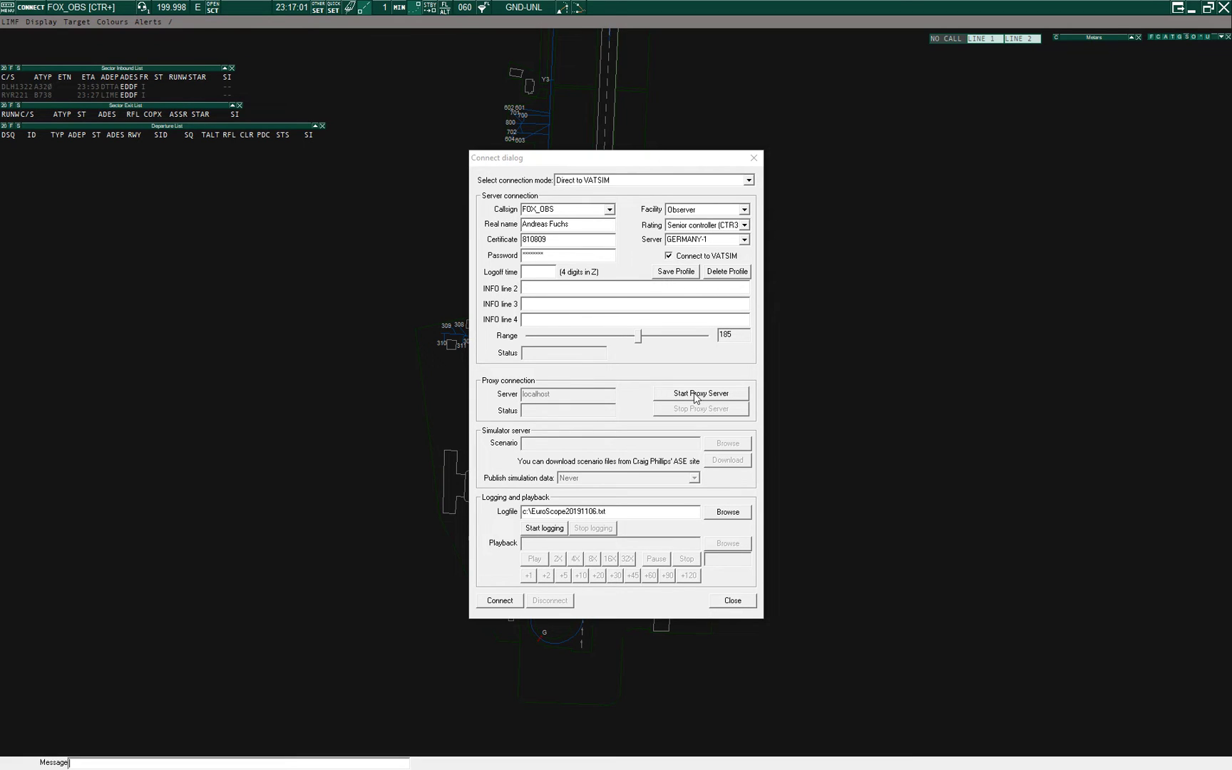
{"action": "left_click", "coordinate": [565, 208]}
{"action": "left_click", "coordinate": [501, 600]}
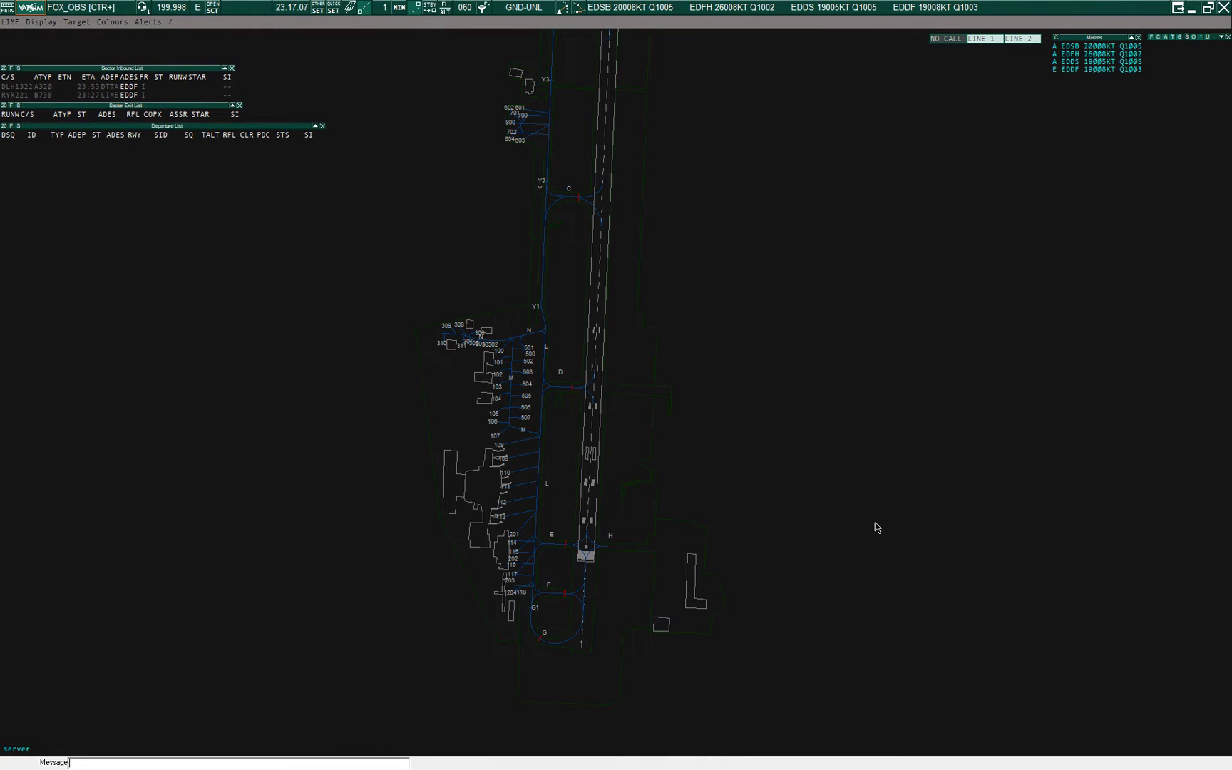
{"action": "type", "text": ".vis1"}
{"action": "key", "text": "Return"}
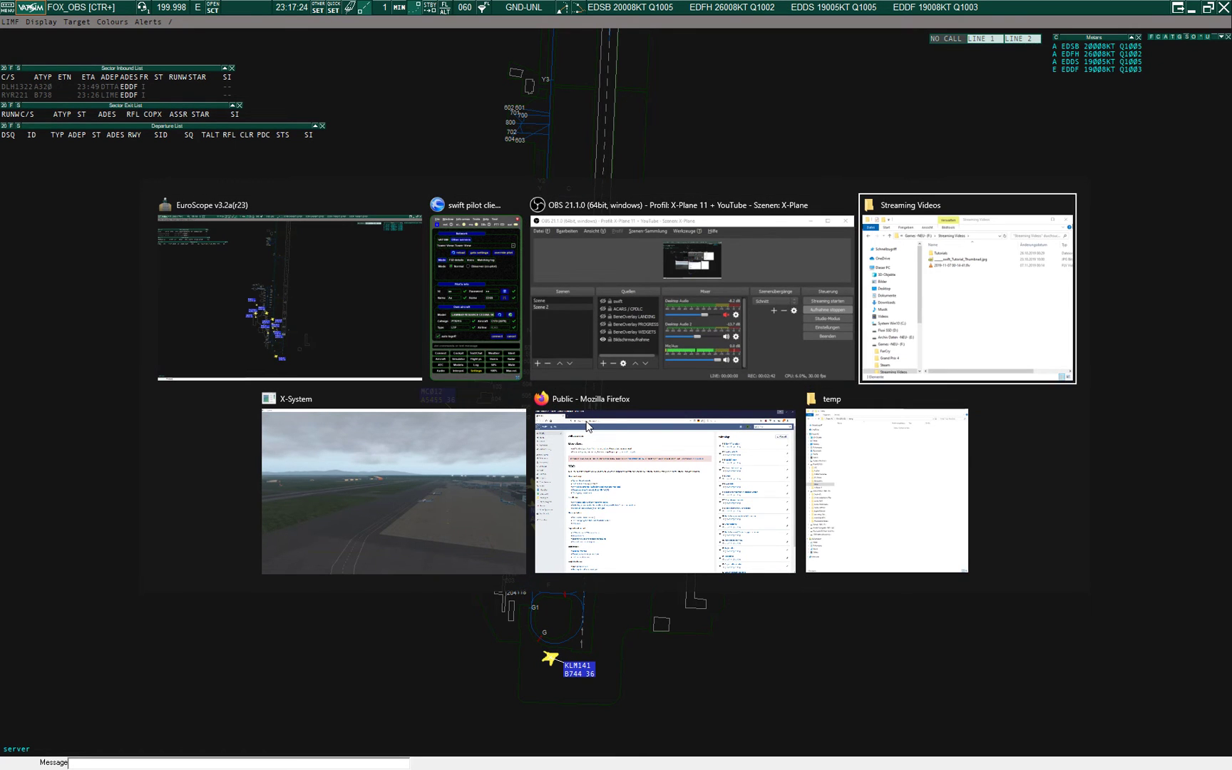
{"action": "key", "text": "Tab"}
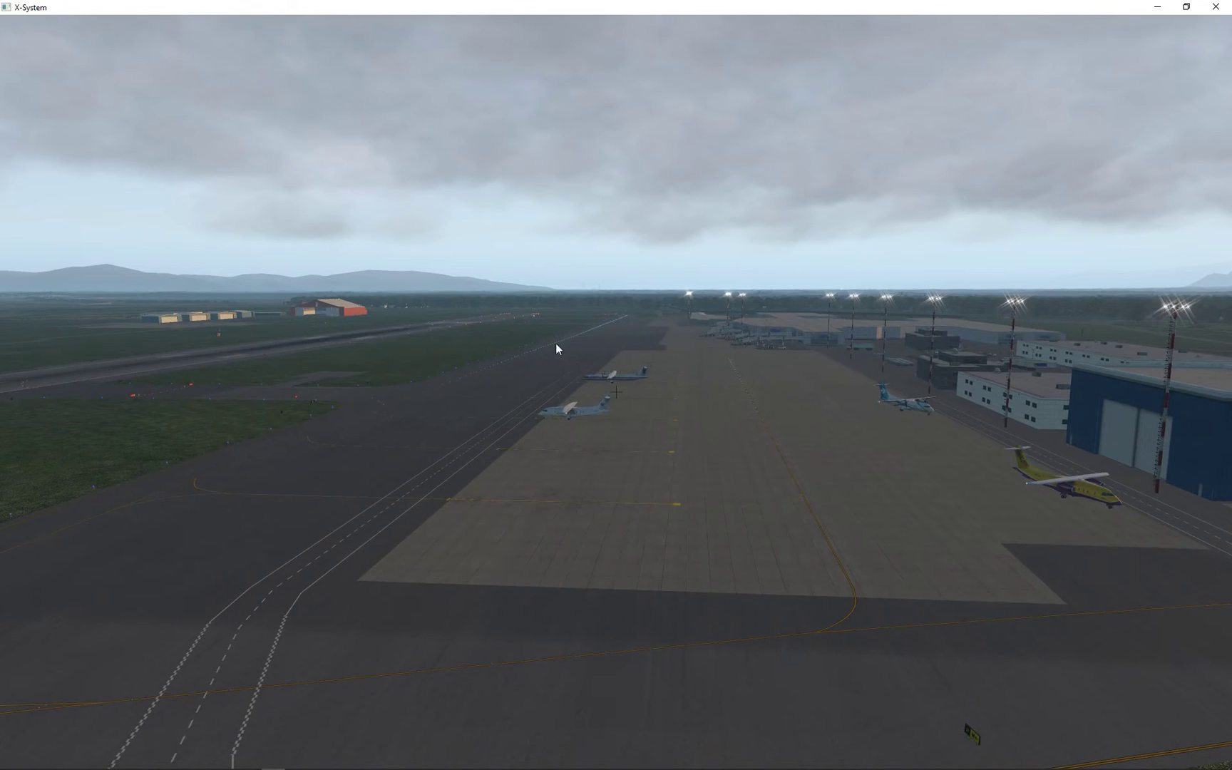
Step: Connect swift to the Tower View server, then return to the X-Plane scene
{"action": "key", "text": "alt+Tab"}
{"action": "key", "text": "alt+Tab"}
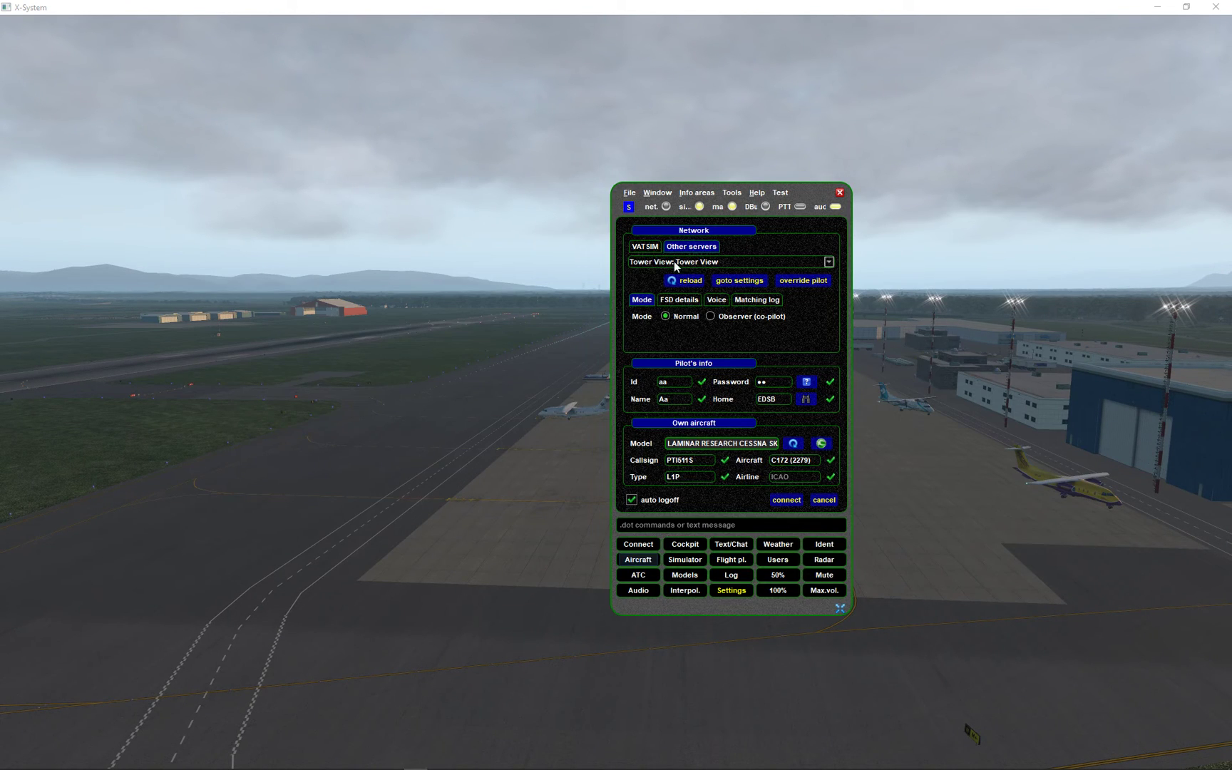
{"action": "left_click", "coordinate": [785, 500]}
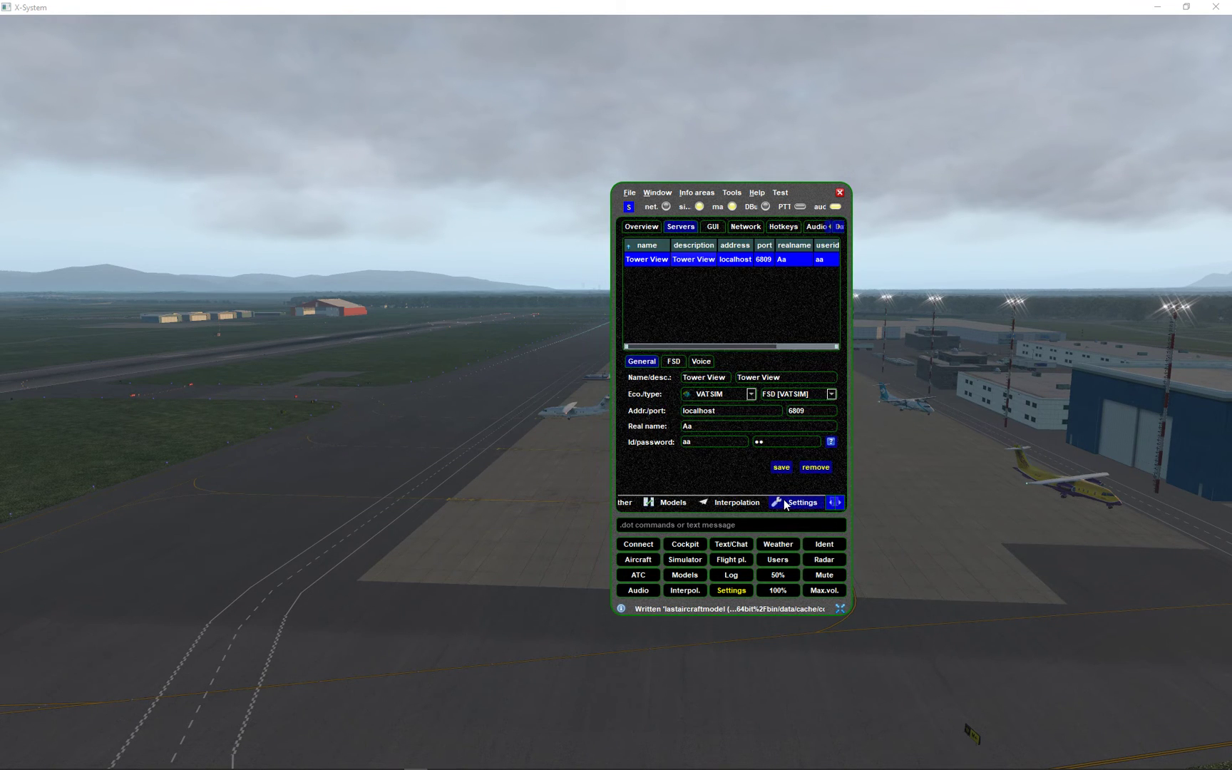
{"action": "left_click", "coordinate": [533, 398]}
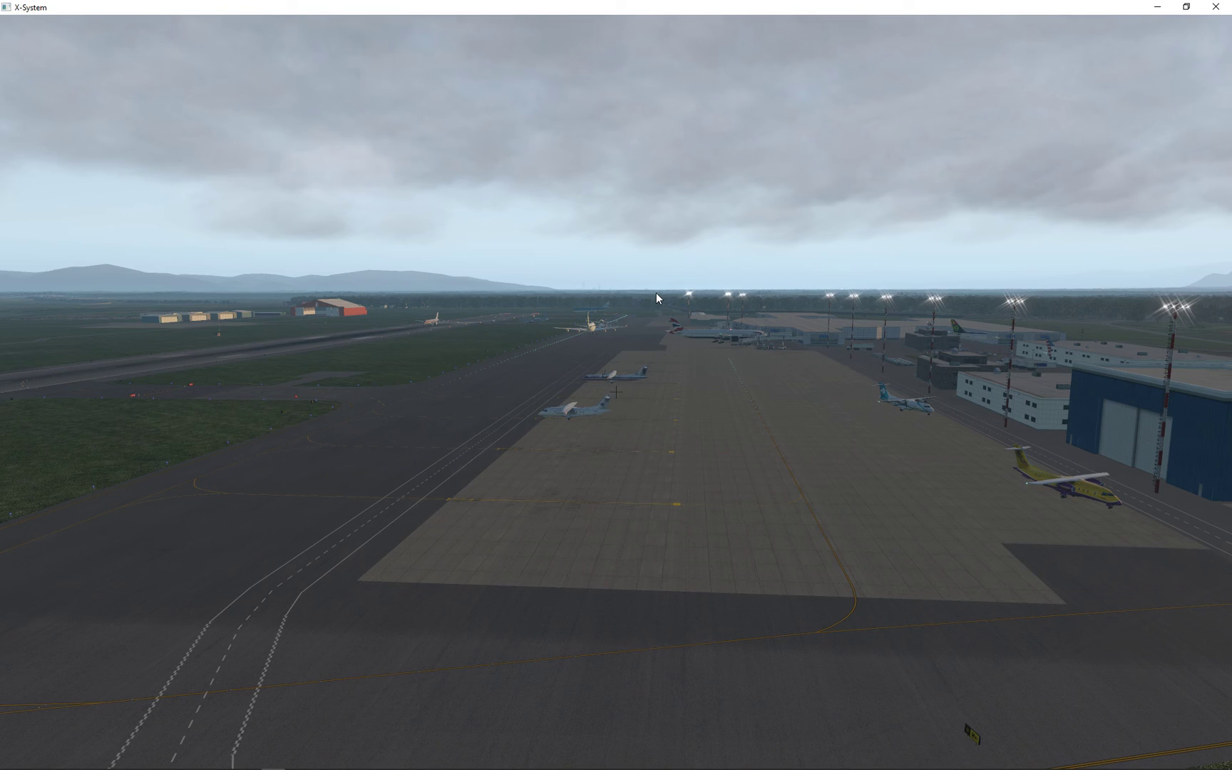
Step: Look around the X-Plane airport toward the hangar, runway and apron to check the injected traffic
{"action": "left_click_drag", "start_coordinate": [654, 347], "coordinate": [561, 344]}
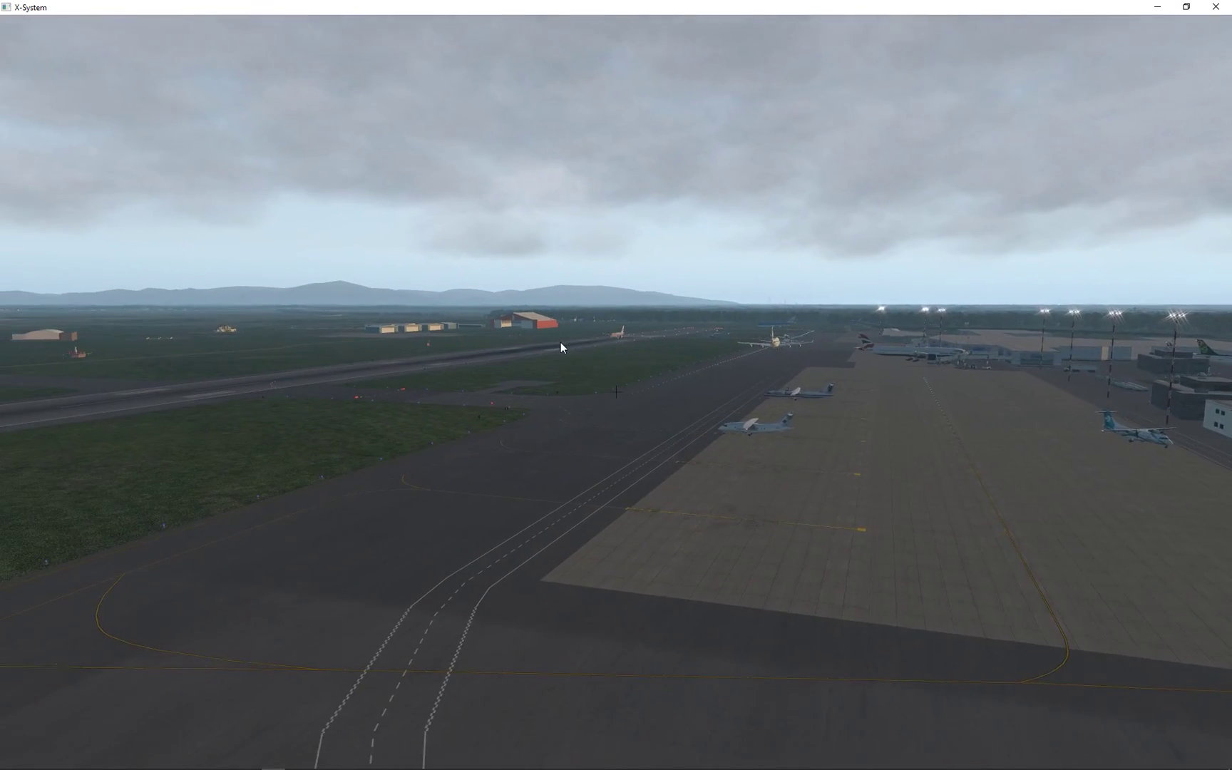
{"action": "left_click_drag", "start_coordinate": [683, 352], "coordinate": [998, 397]}
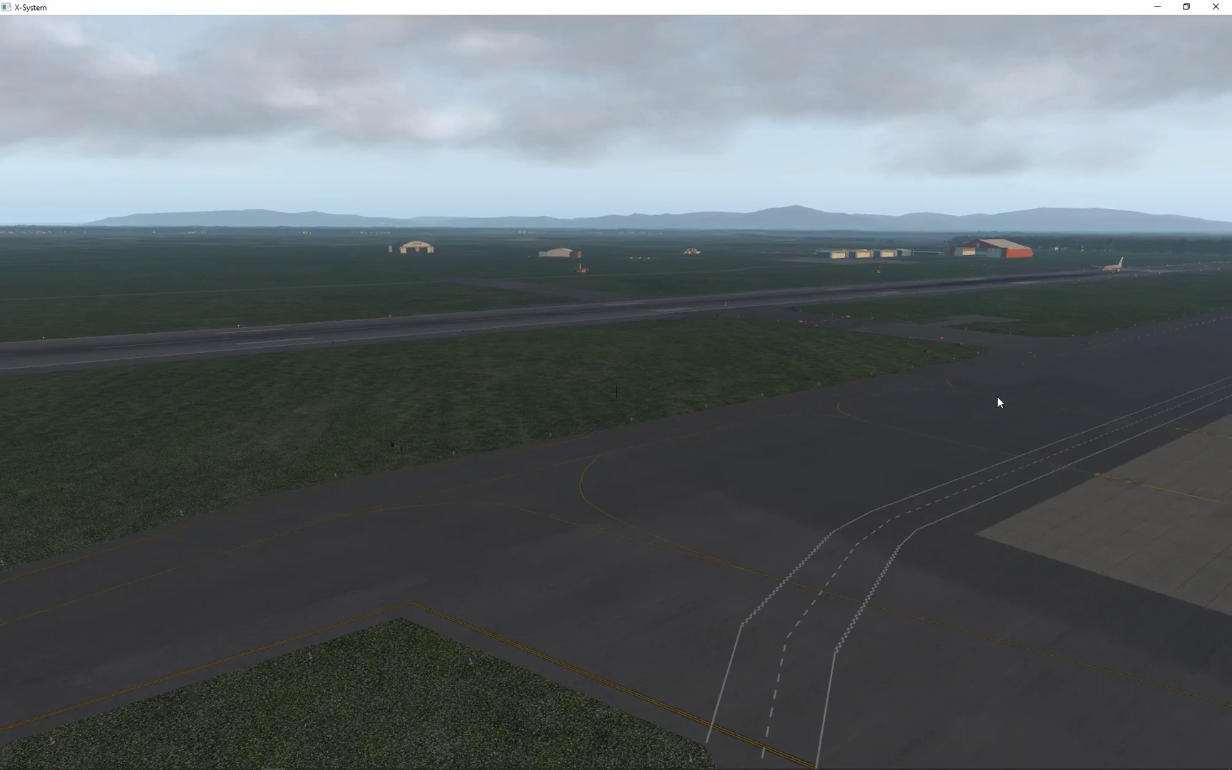
{"action": "left_click_drag", "start_coordinate": [554, 416], "coordinate": [824, 387]}
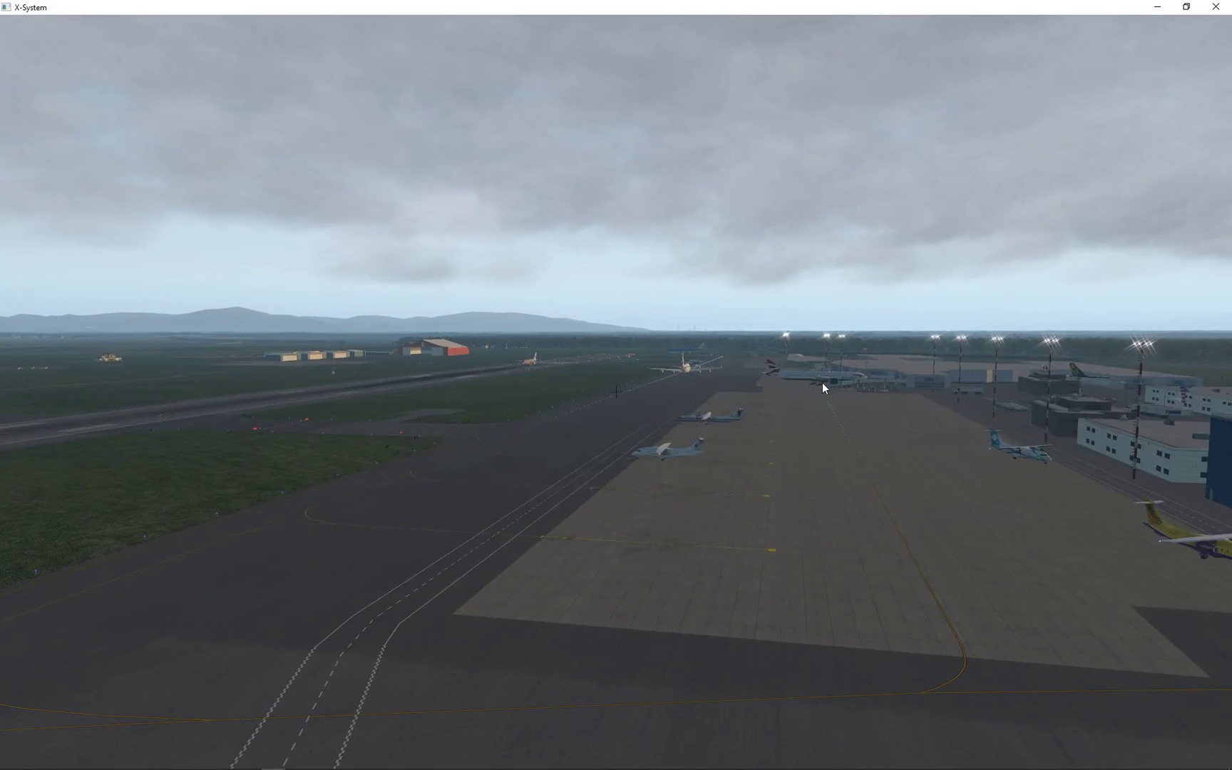